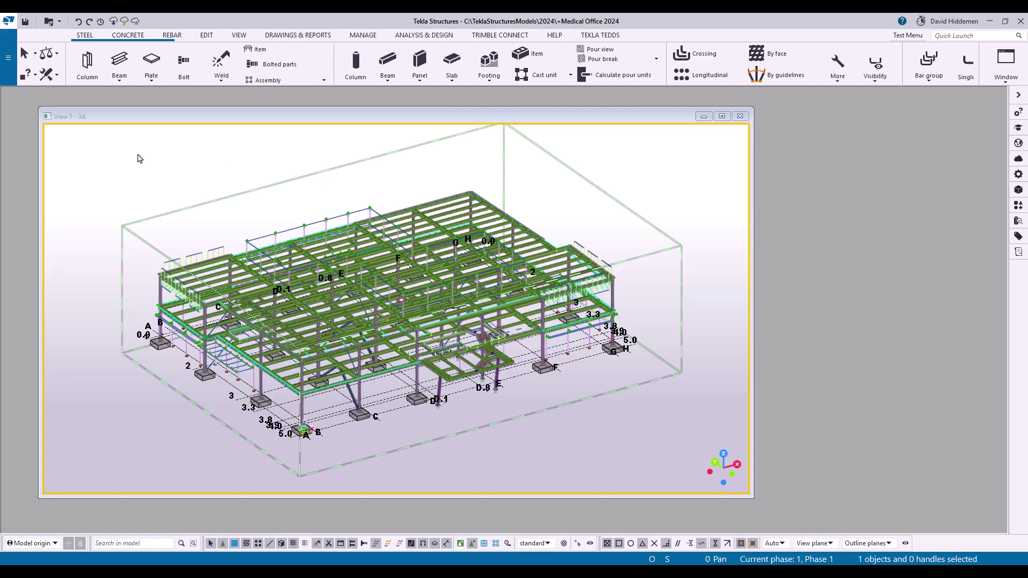
# - Start a 3D PDF export of the model with its scope set to all objects
pyautogui.click(11, 77)
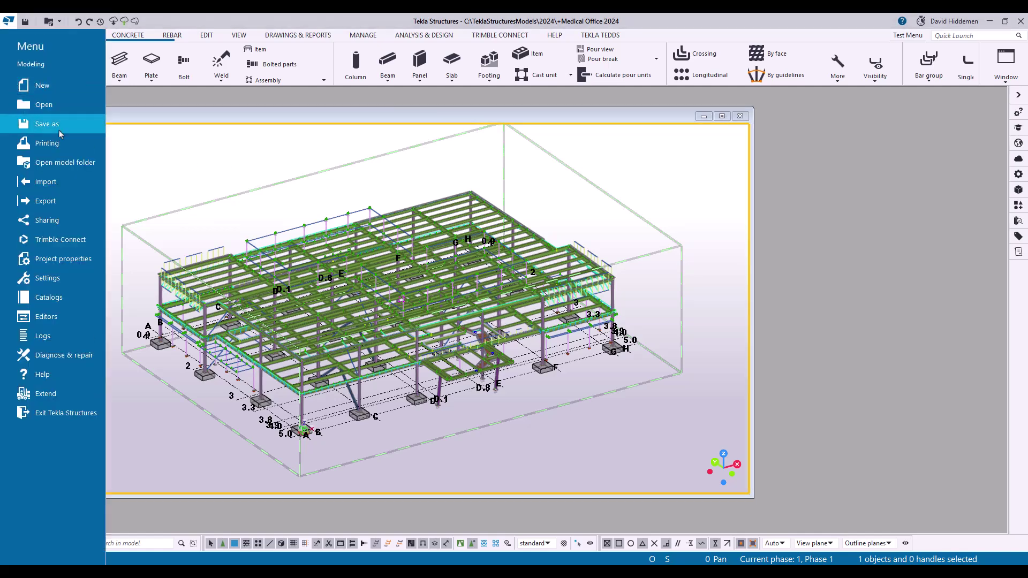
pyautogui.click(56, 202)
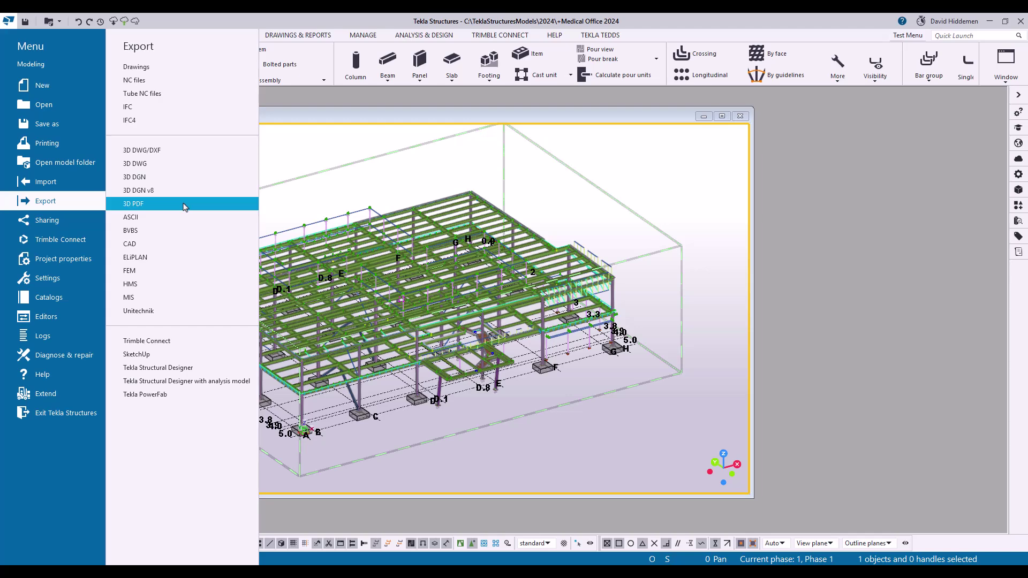
pyautogui.click(184, 206)
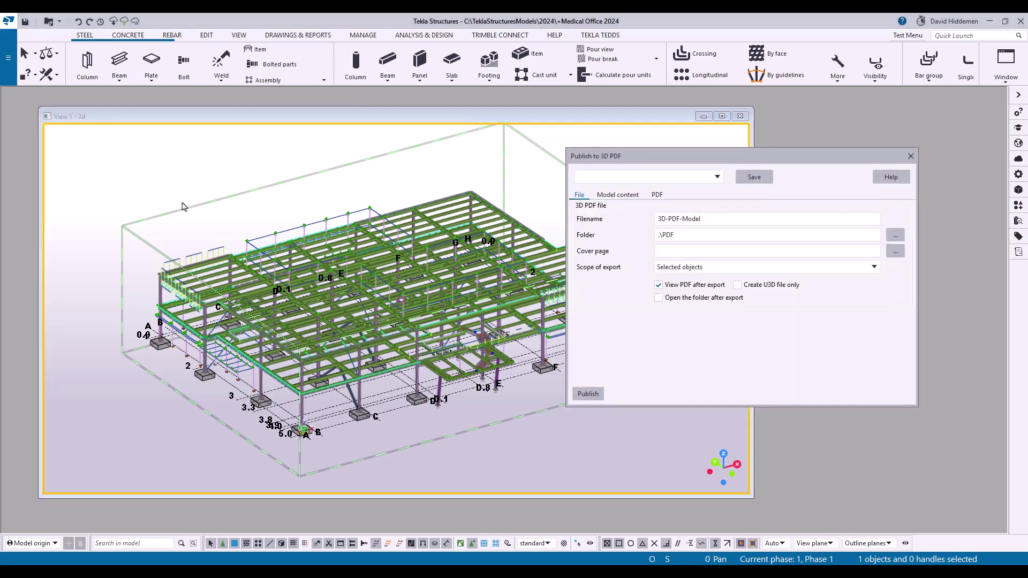
pyautogui.moveTo(649, 157); pyautogui.dragTo(702, 157)
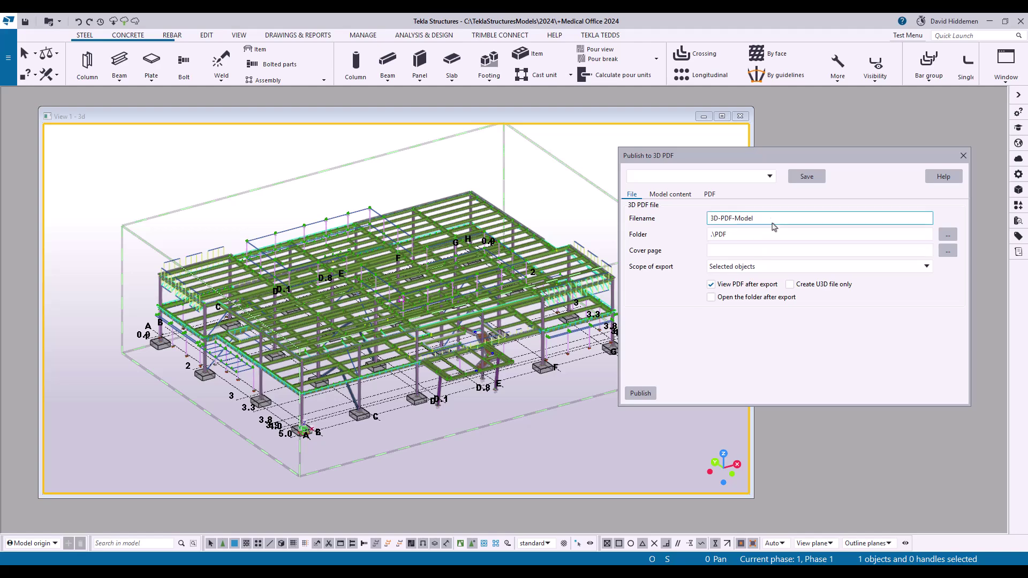
pyautogui.moveTo(773, 220); pyautogui.dragTo(688, 244)
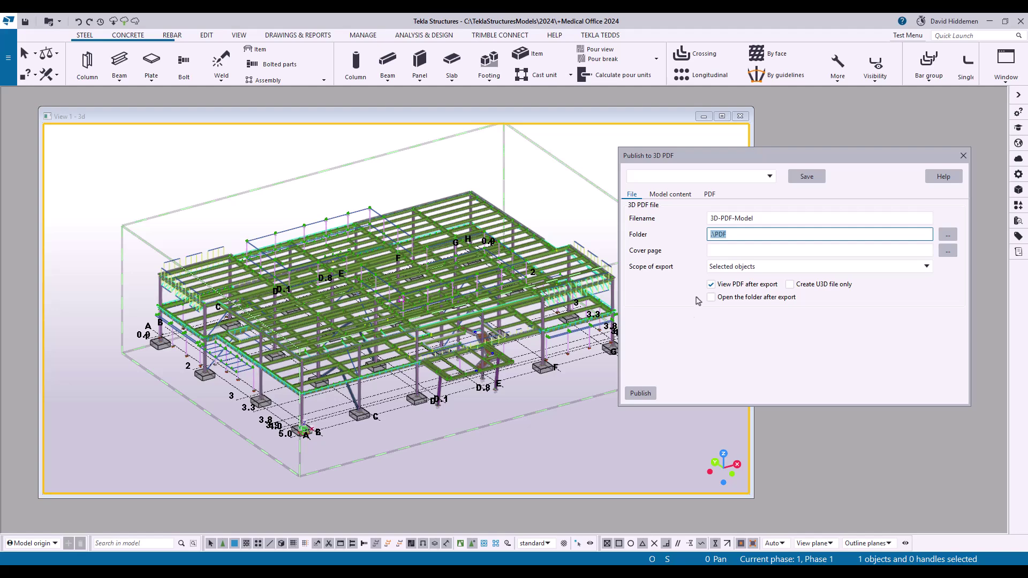
pyautogui.click(729, 273)
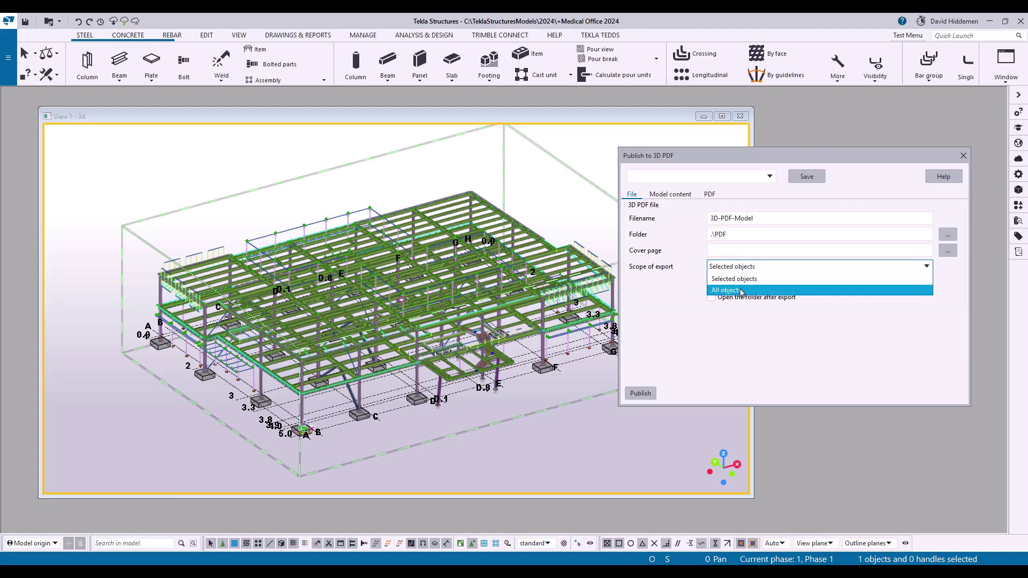
pyautogui.click(741, 290)
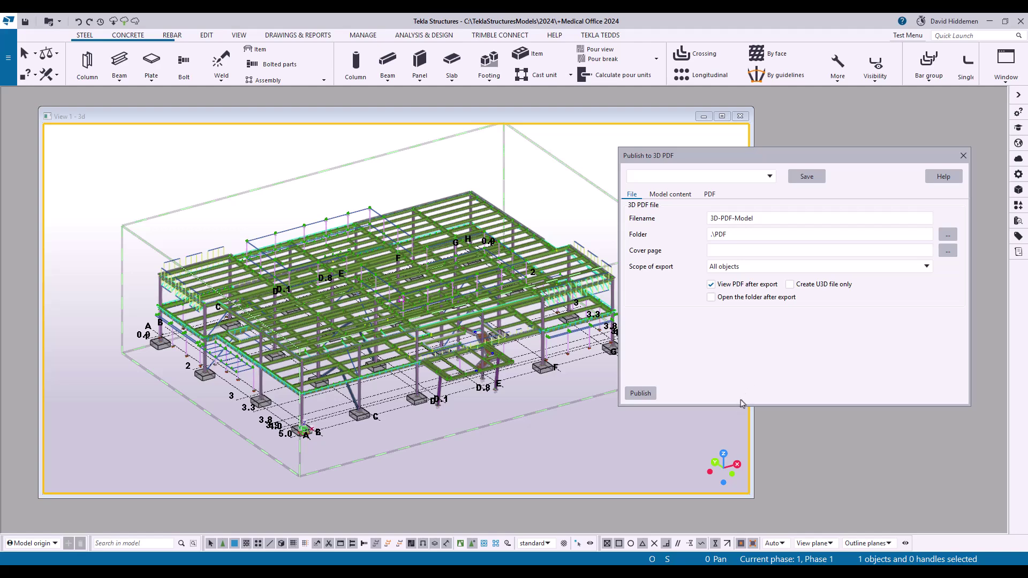
# - Set the export content to include fasteners, export as assemblies and add the Steel fabrication view default properties
pyautogui.click(674, 196)
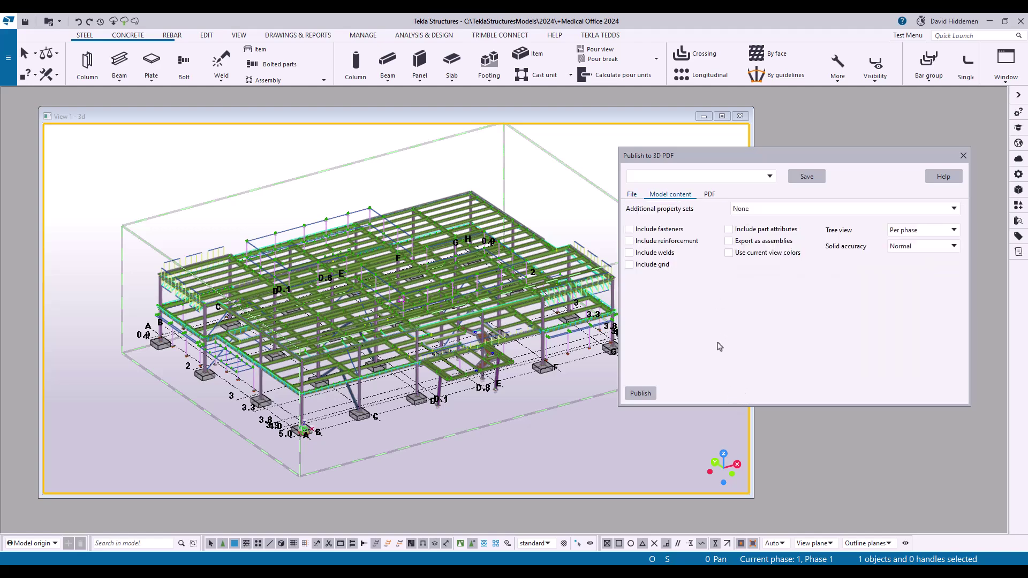
pyautogui.click(629, 229)
pyautogui.click(744, 245)
pyautogui.click(763, 212)
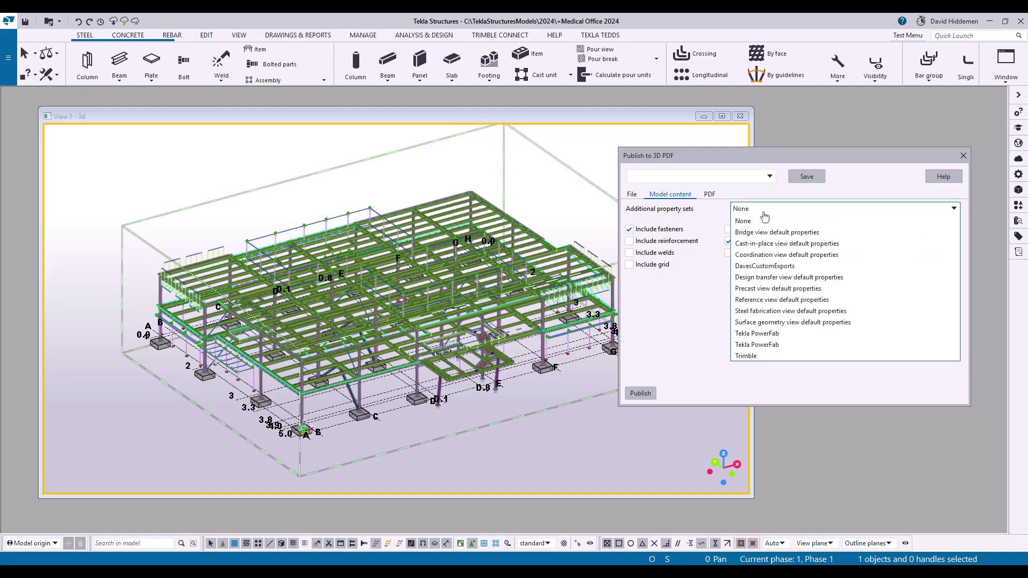
pyautogui.click(763, 217)
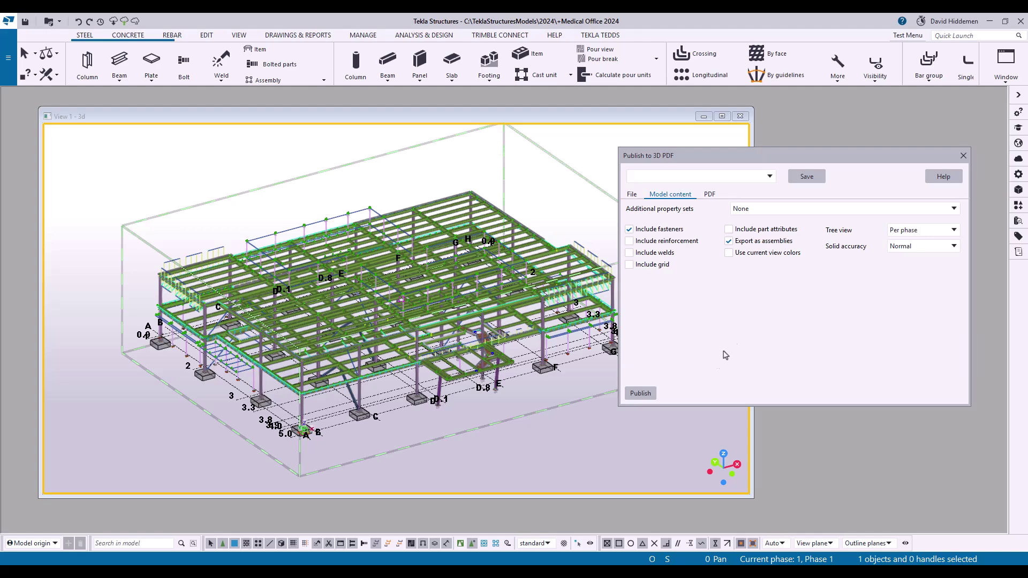
pyautogui.click(781, 217)
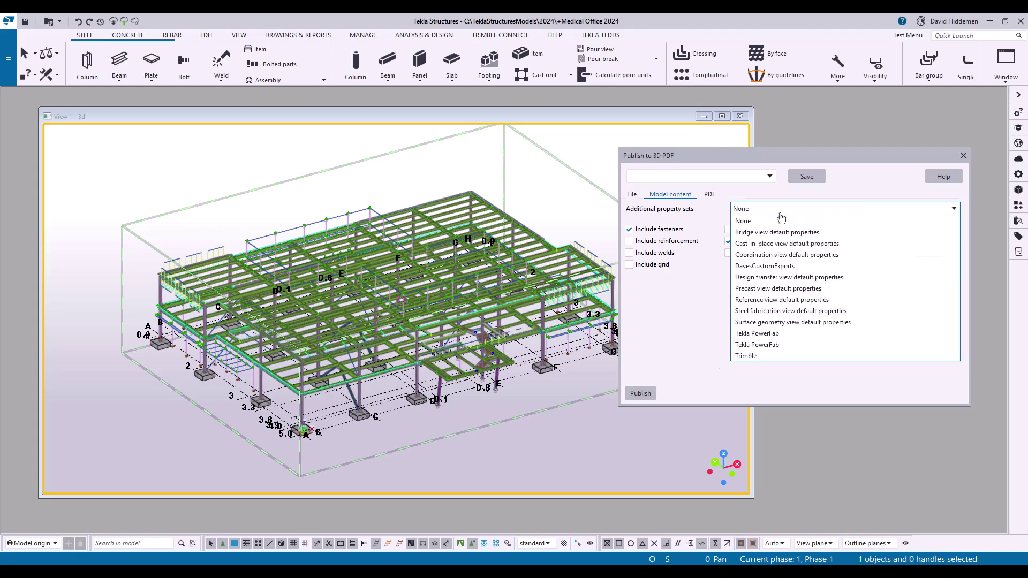
pyautogui.click(779, 311)
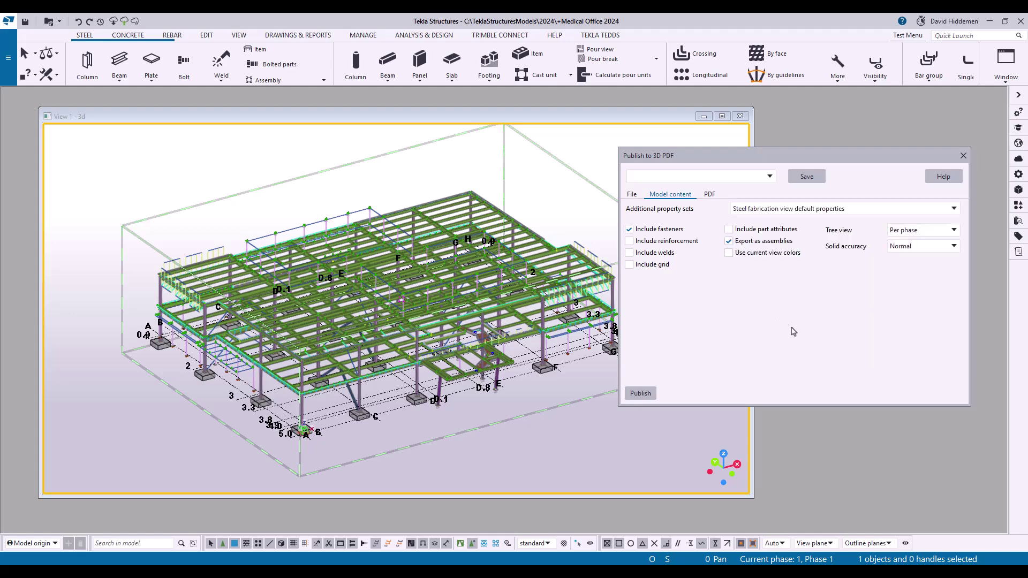
# - Set the PDF page to A4 in landscape orientation and publish the 3D PDF
pyautogui.click(709, 195)
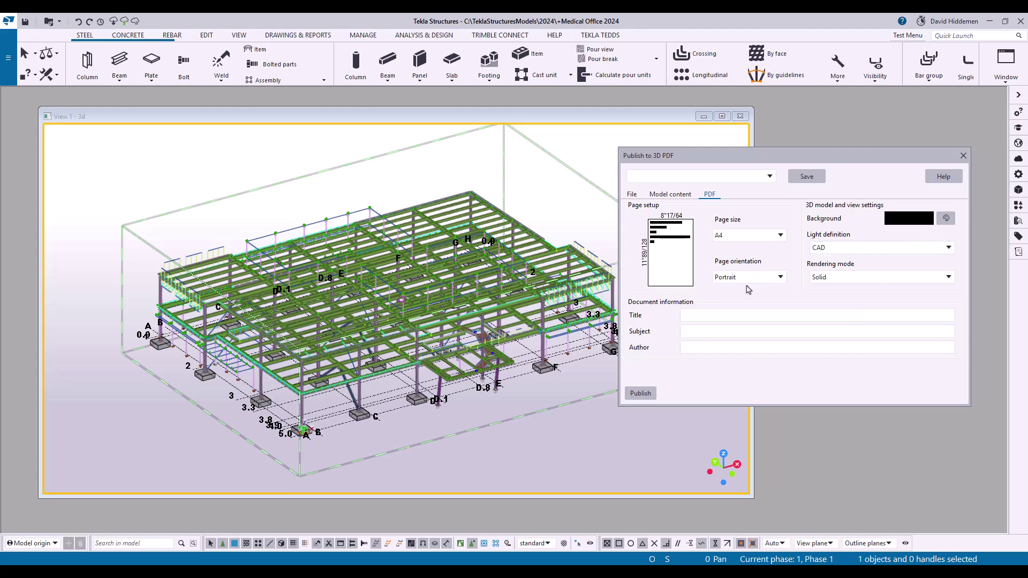
pyautogui.click(756, 237)
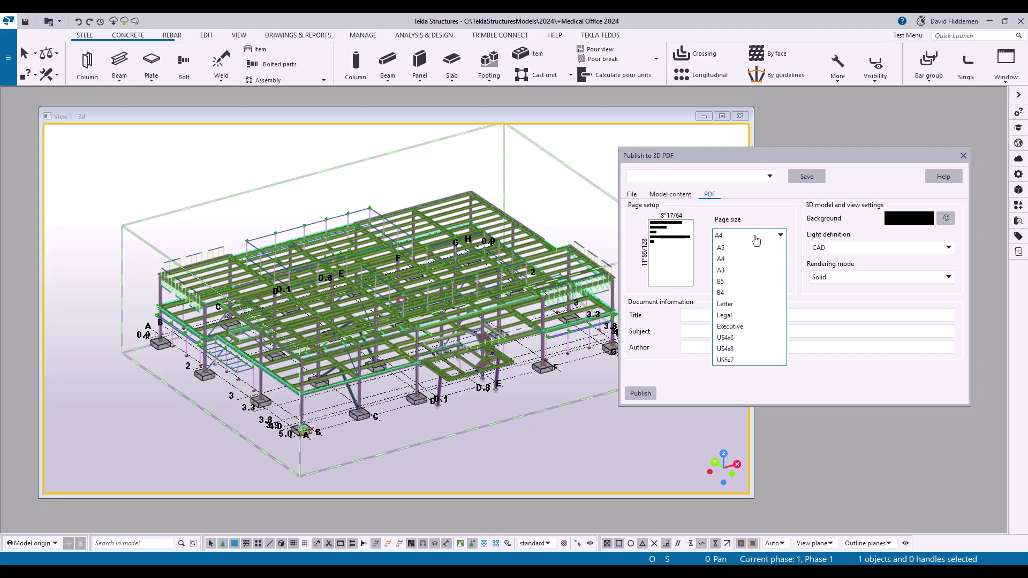
pyautogui.click(745, 259)
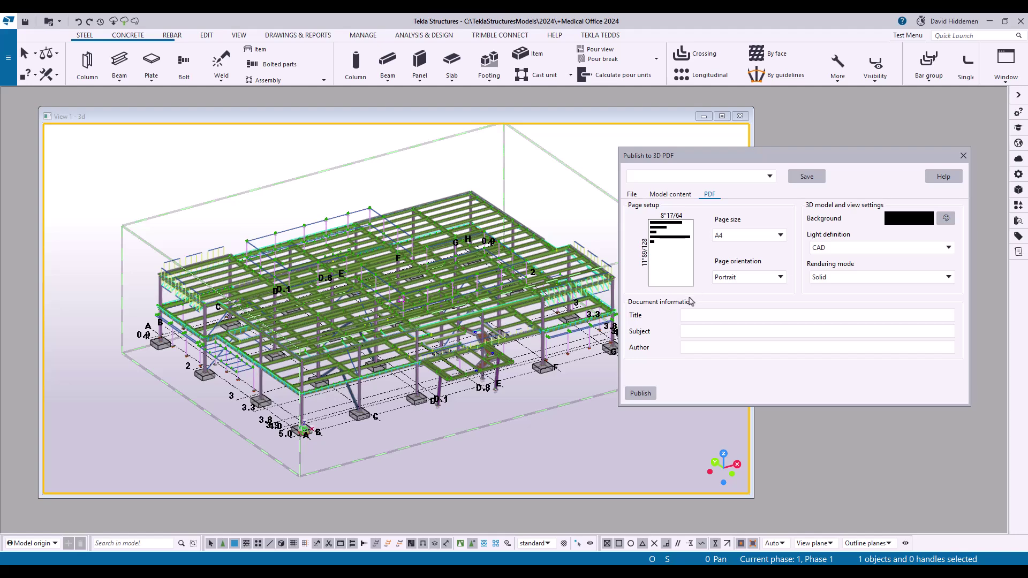
pyautogui.click(748, 278)
pyautogui.click(732, 300)
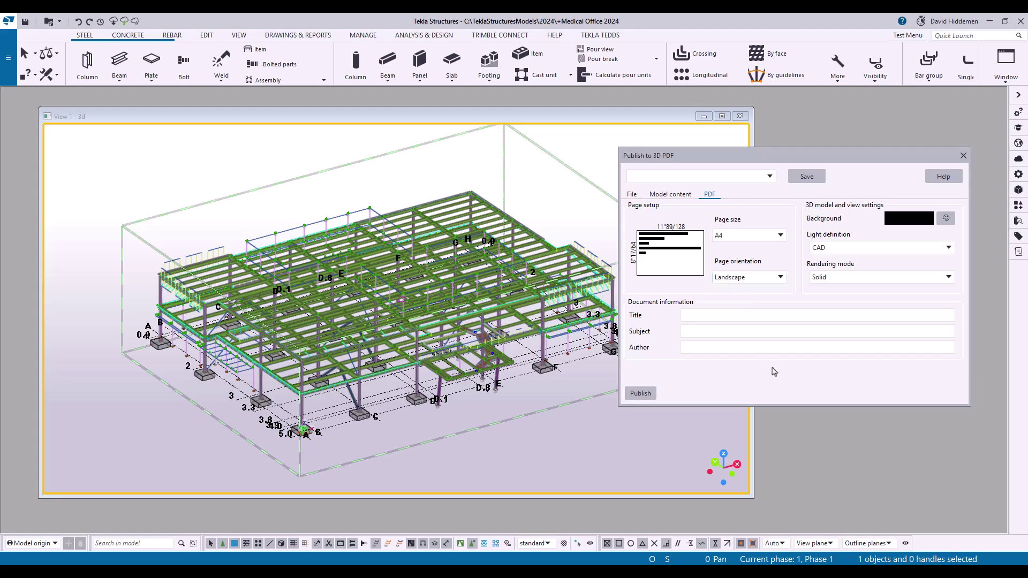
pyautogui.click(632, 195)
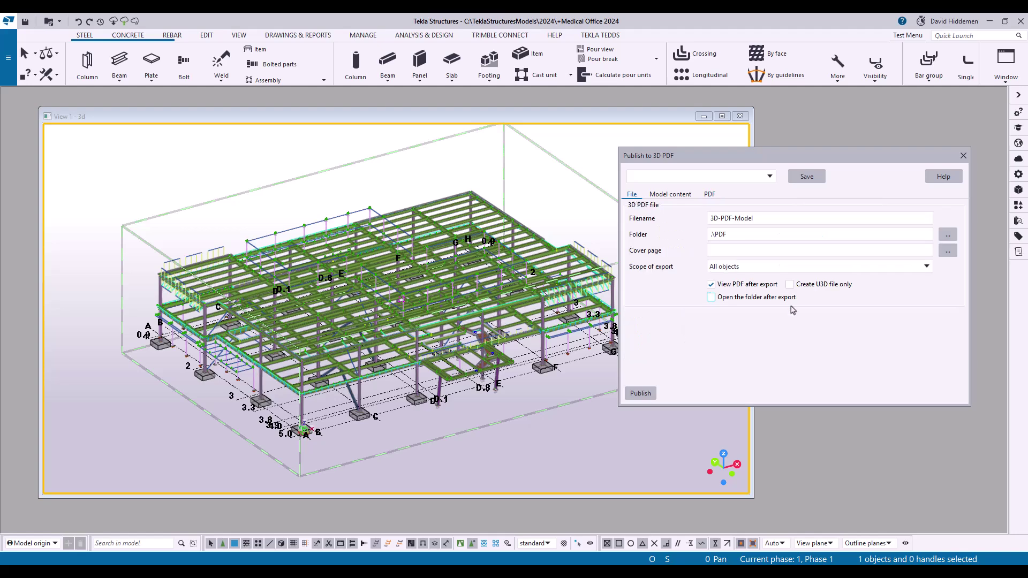
pyautogui.click(641, 394)
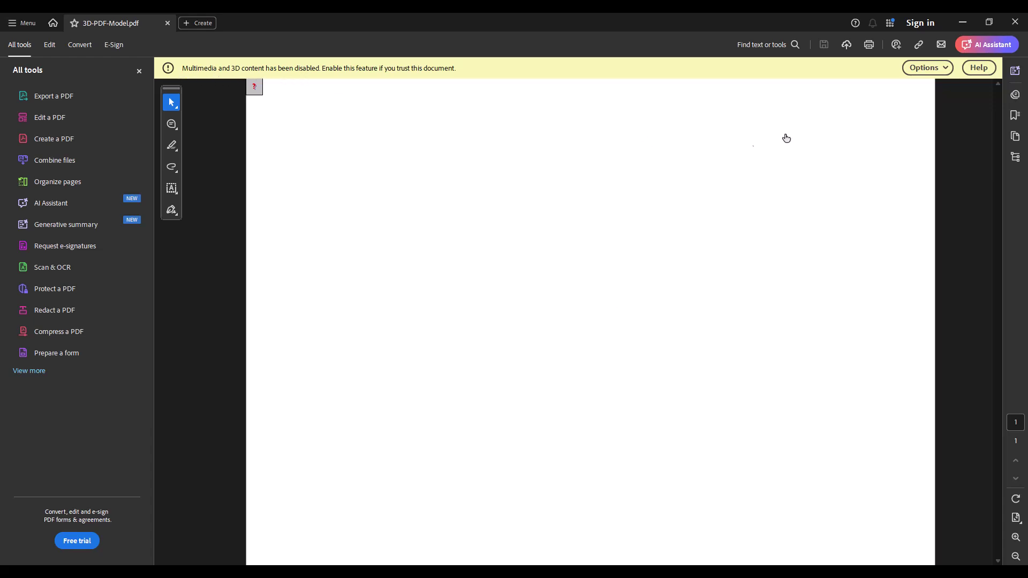
# - Try to enable the PDF's 3D content by trusting this document one time only
pyautogui.click(932, 69)
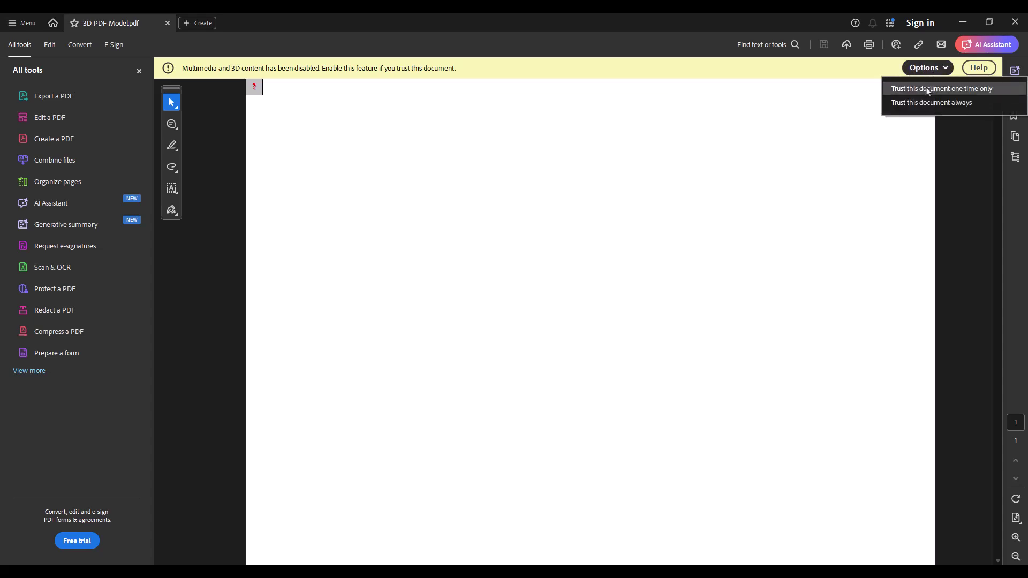
pyautogui.click(926, 88)
pyautogui.click(927, 74)
pyautogui.click(926, 89)
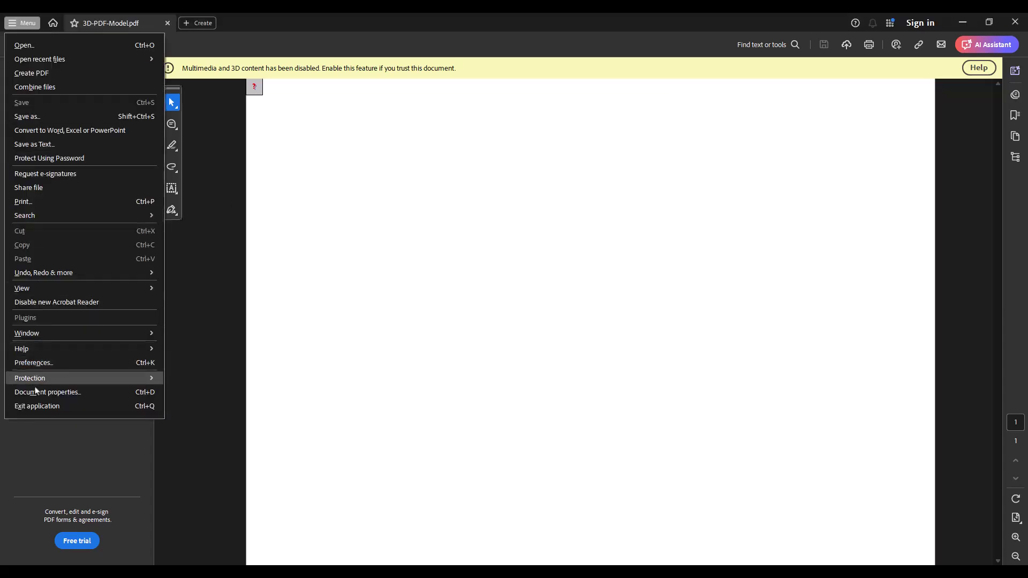
# - Enable playing of multimedia and 3D content in the PDF reader's preferences
pyautogui.click(43, 365)
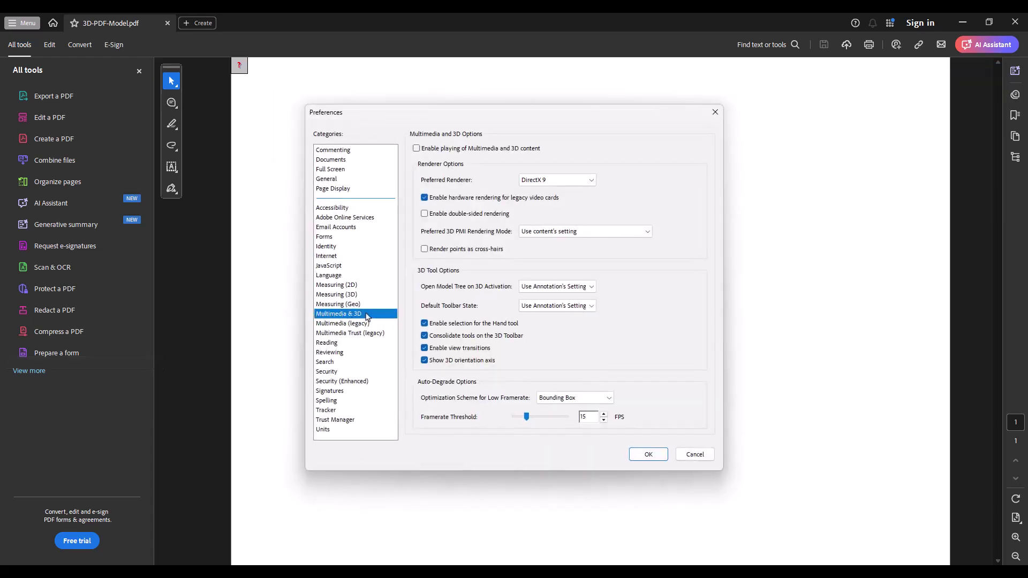
pyautogui.click(332, 178)
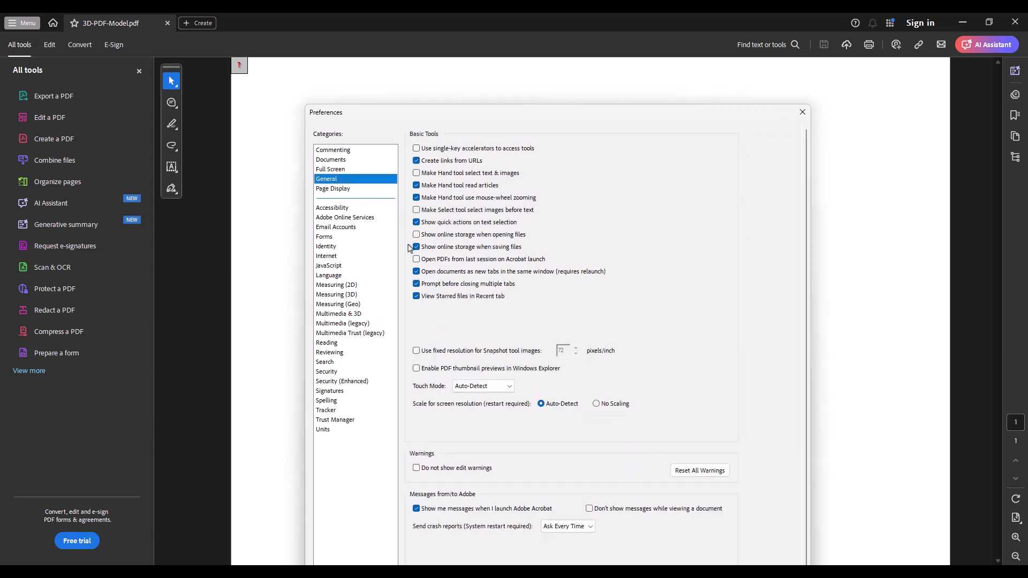
pyautogui.click(335, 316)
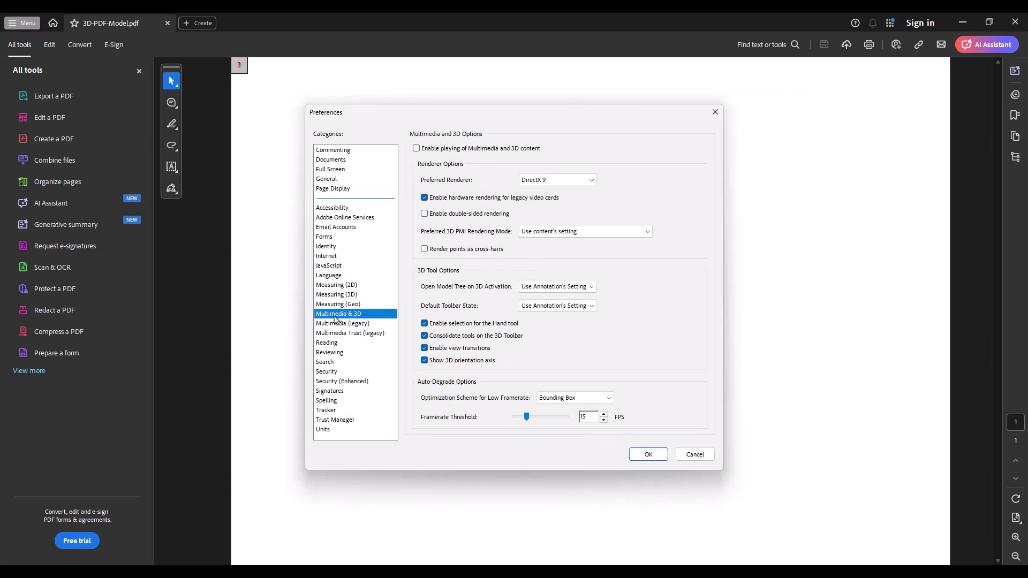
pyautogui.click(423, 151)
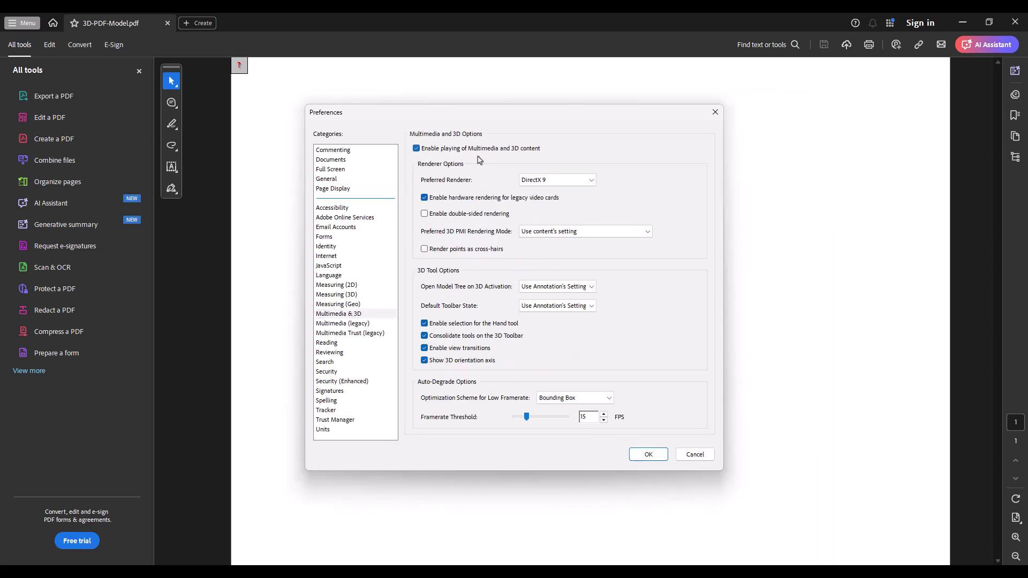
pyautogui.click(644, 455)
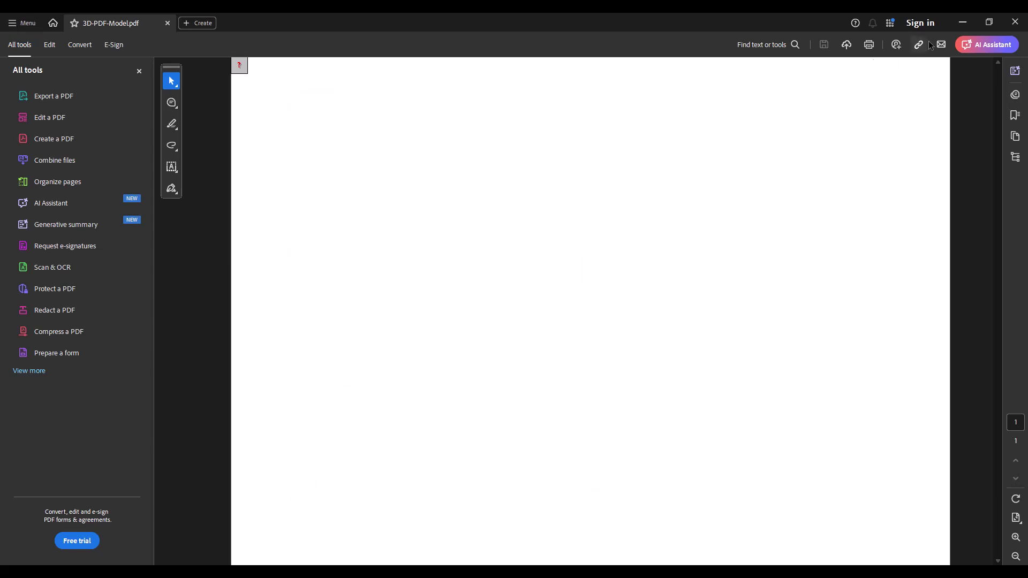
# - Close the PDF reader and reopen the exported 3D-PDF-Model.pdf from the model's PDF folder
pyautogui.click(1015, 22)
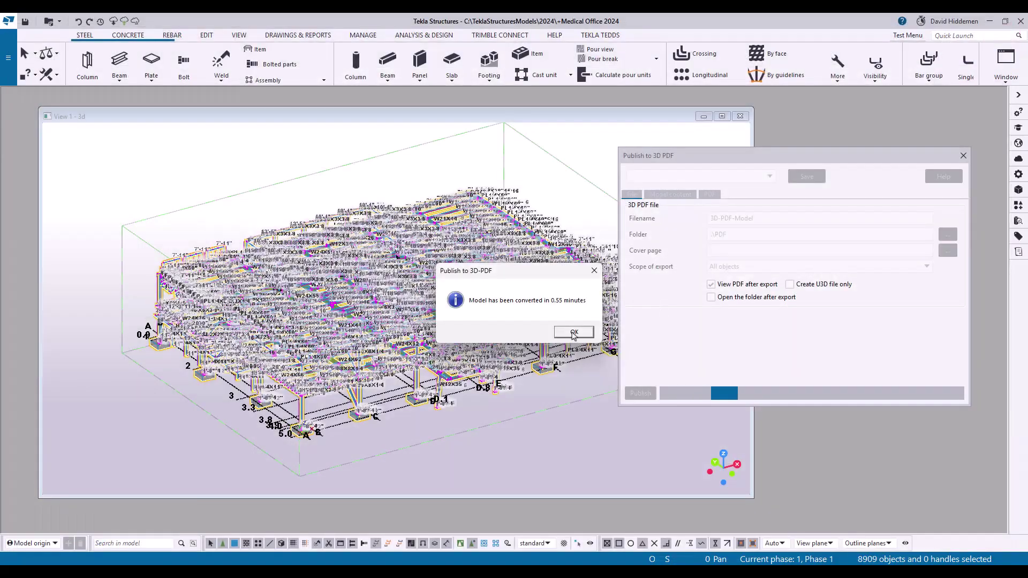
pyautogui.press('Return')
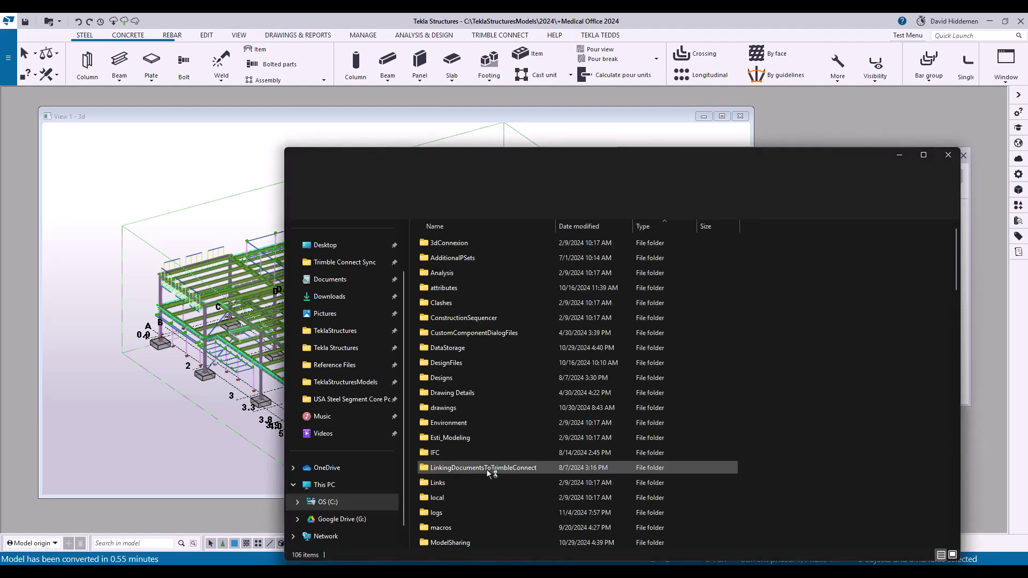
pyautogui.scroll(-2, 459, 471)
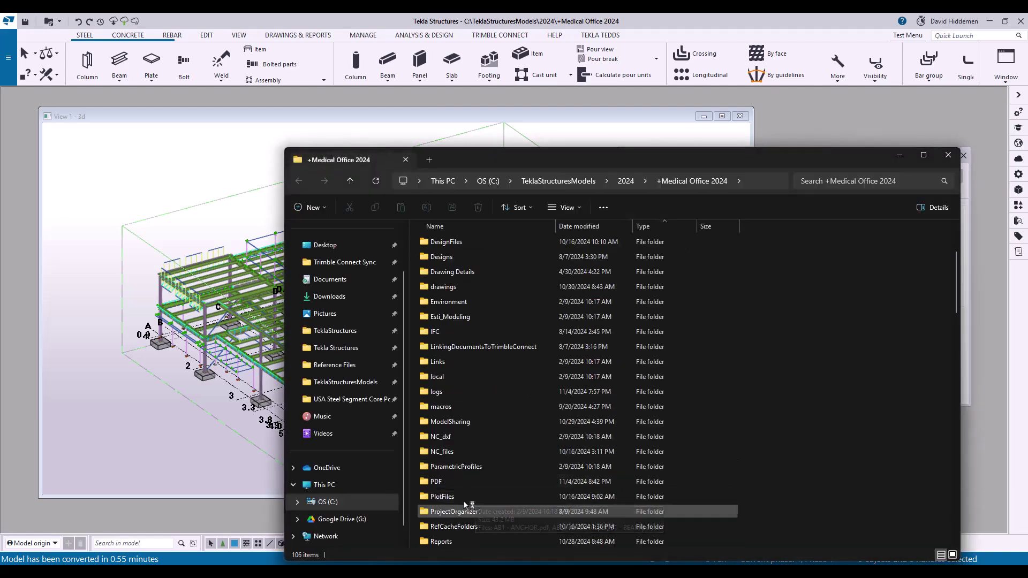
pyautogui.doubleClick(463, 271)
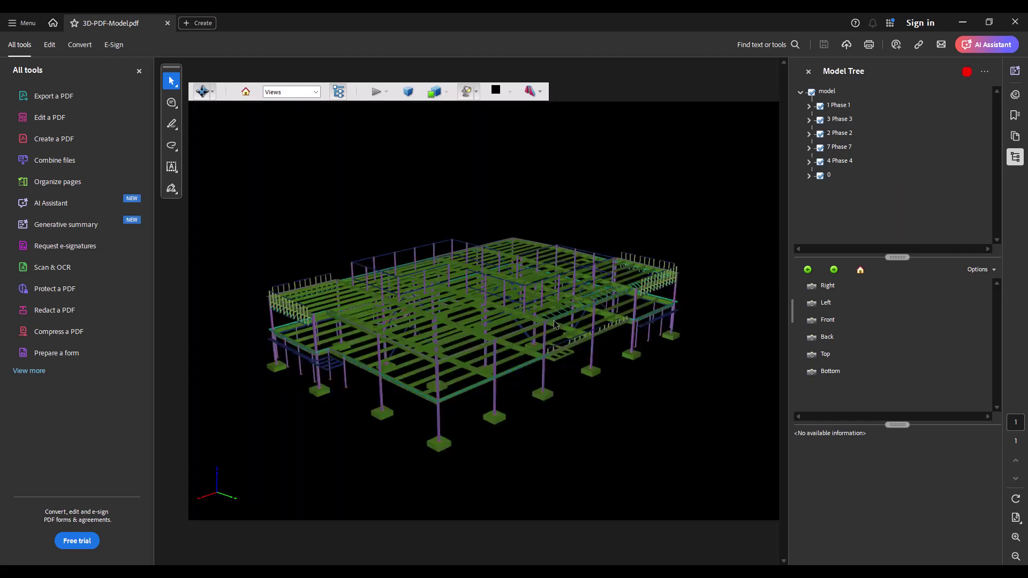
# - Rotate the 3D building model, switch to the Spin tool and spin it around to view its other sides
pyautogui.moveTo(466, 312); pyautogui.dragTo(448, 382)
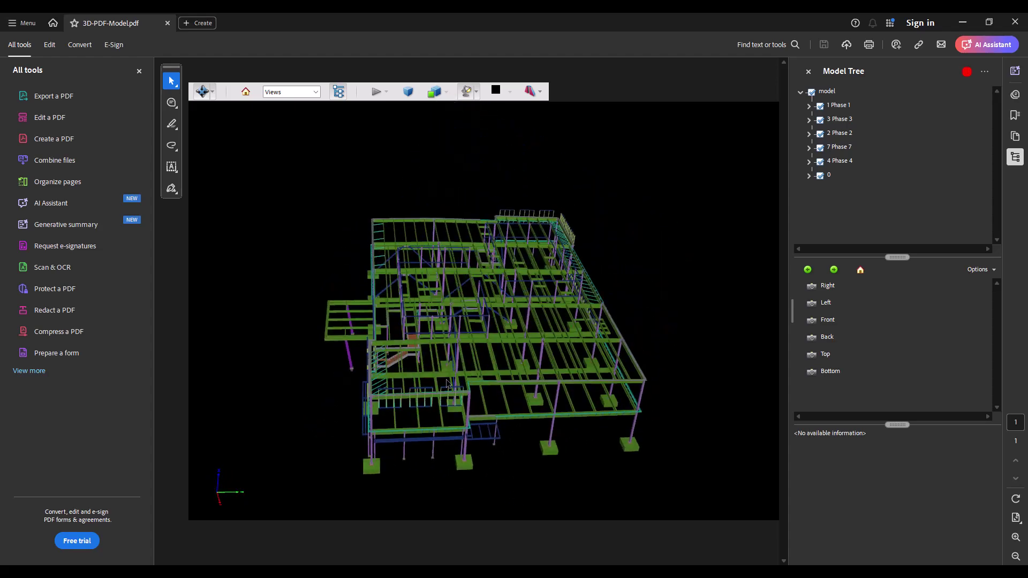
pyautogui.click(214, 93)
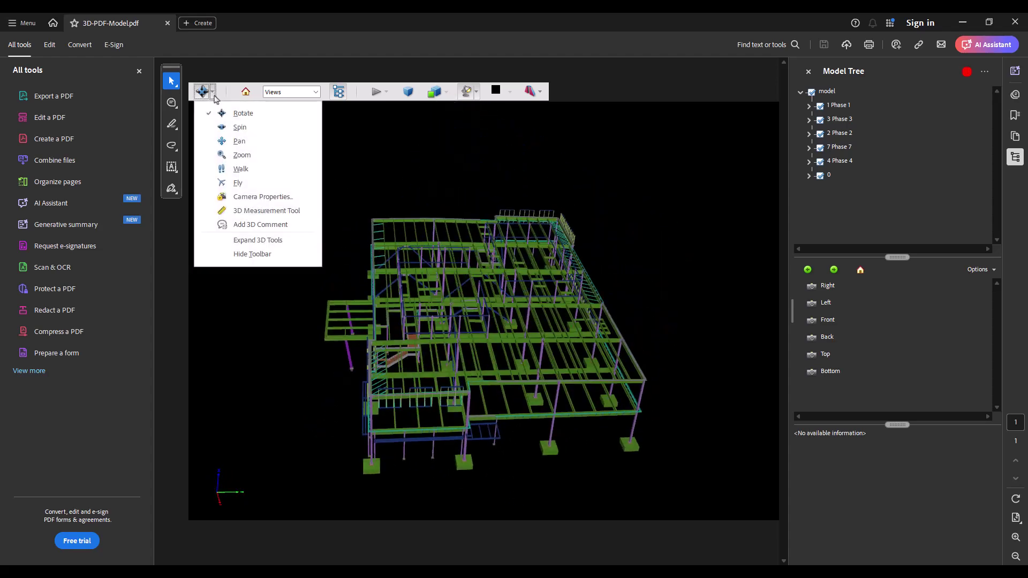
pyautogui.click(262, 132)
pyautogui.moveTo(469, 368); pyautogui.dragTo(628, 375)
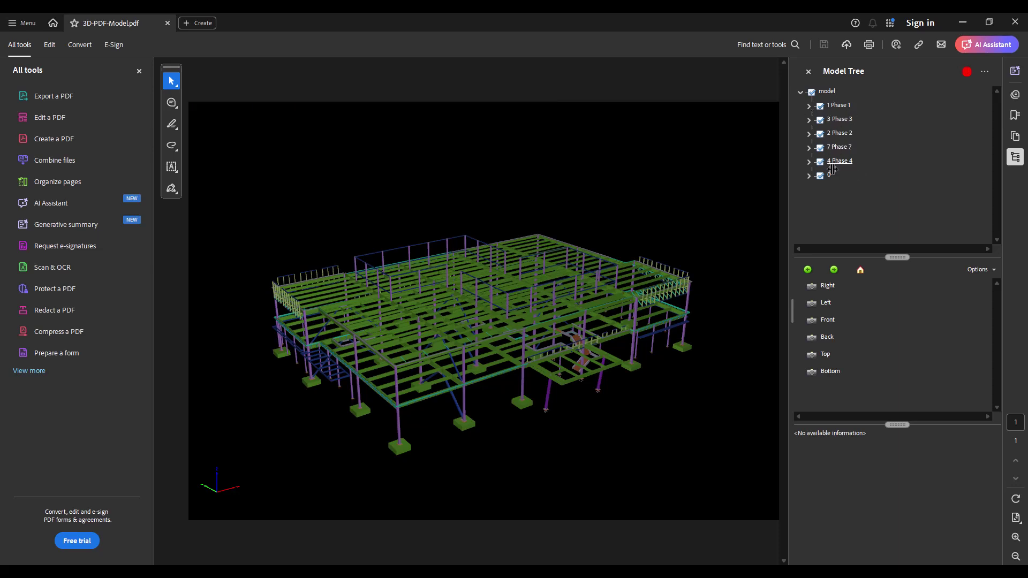
# - Examine the objects listed under Phase 3 in the model tree and collapse the phase again
pyautogui.click(809, 120)
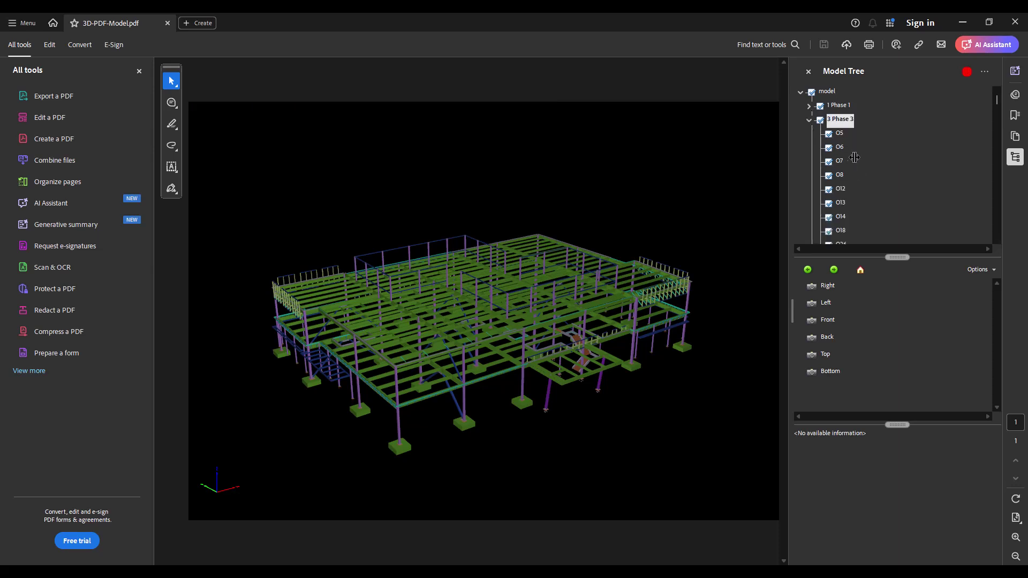
pyautogui.click(829, 147)
pyautogui.click(809, 120)
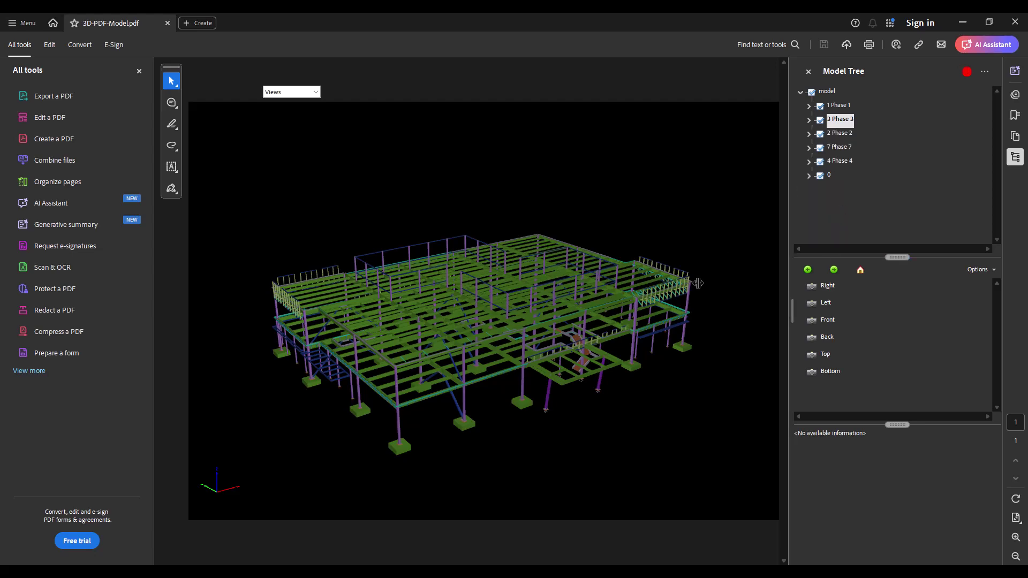
# - Examine the building's beams, columns and bolted connections up close from several angles and return to the full model
pyautogui.click(494, 373)
pyautogui.moveTo(494, 373); pyautogui.dragTo(465, 324)
pyautogui.click(517, 206)
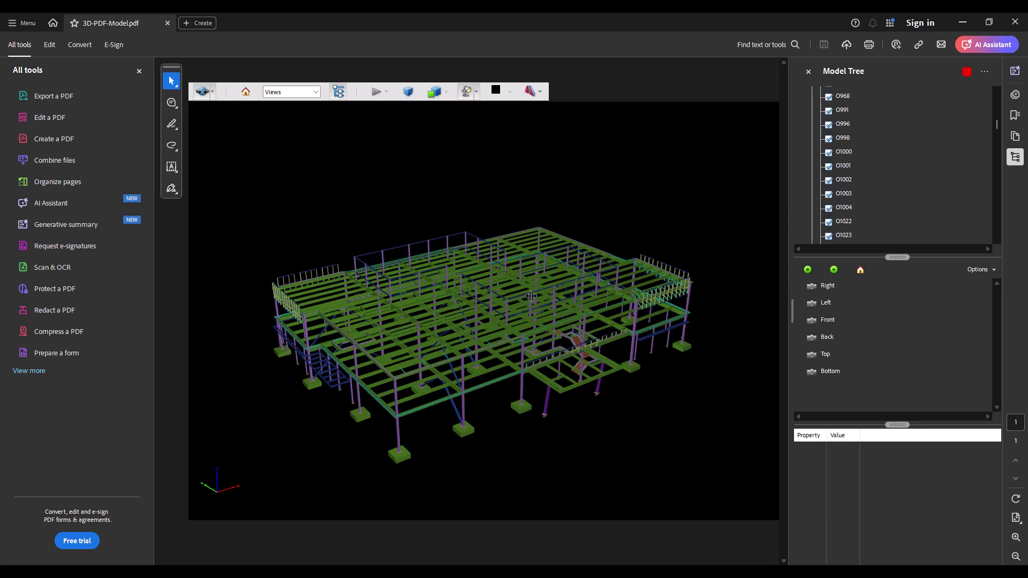
pyautogui.moveTo(490, 289); pyautogui.dragTo(461, 368)
pyautogui.scroll(10, 462, 369)
pyautogui.scroll(10, 644, 301)
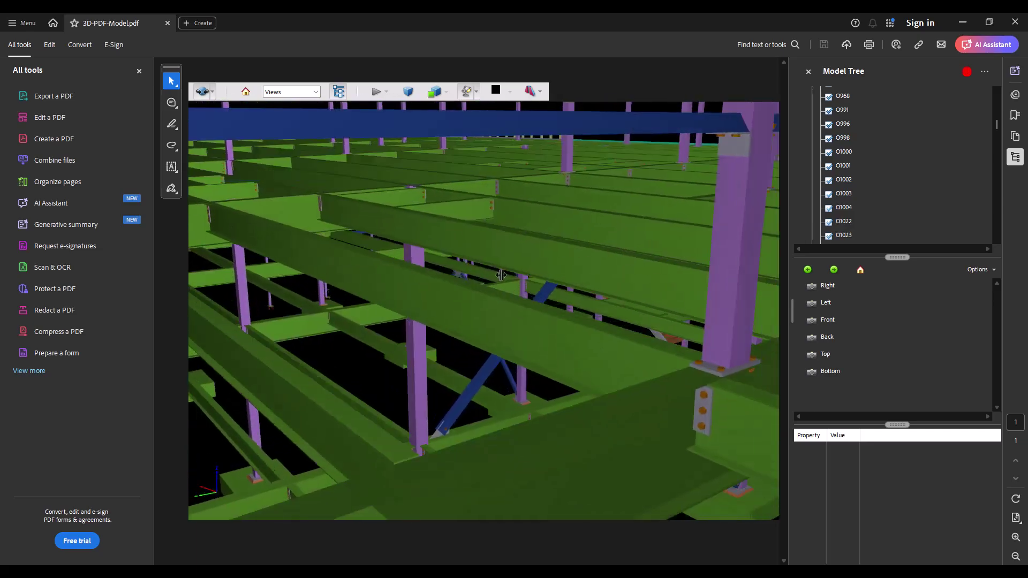
pyautogui.scroll(-15, 501, 275)
pyautogui.moveTo(459, 327); pyautogui.dragTo(606, 440)
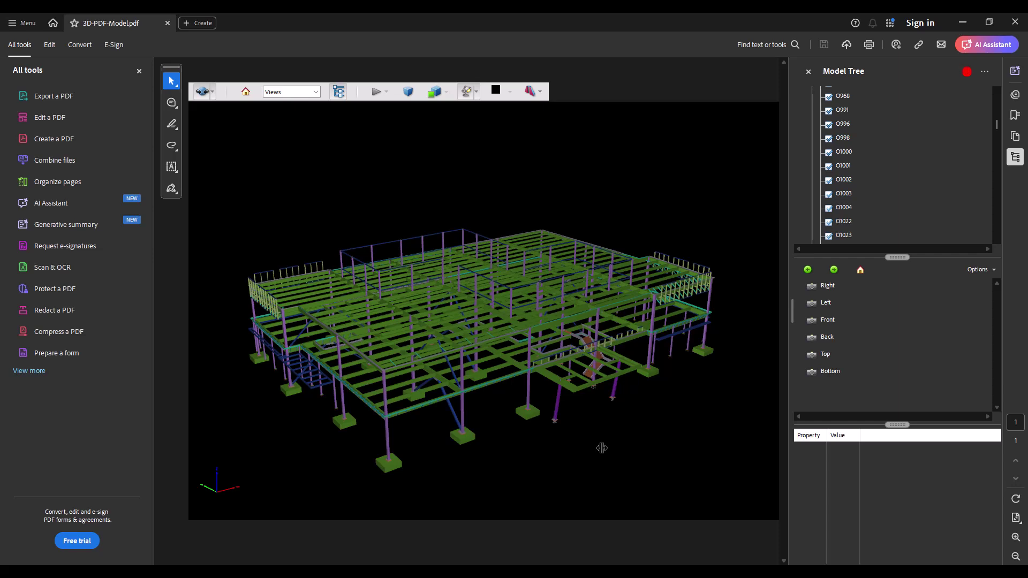